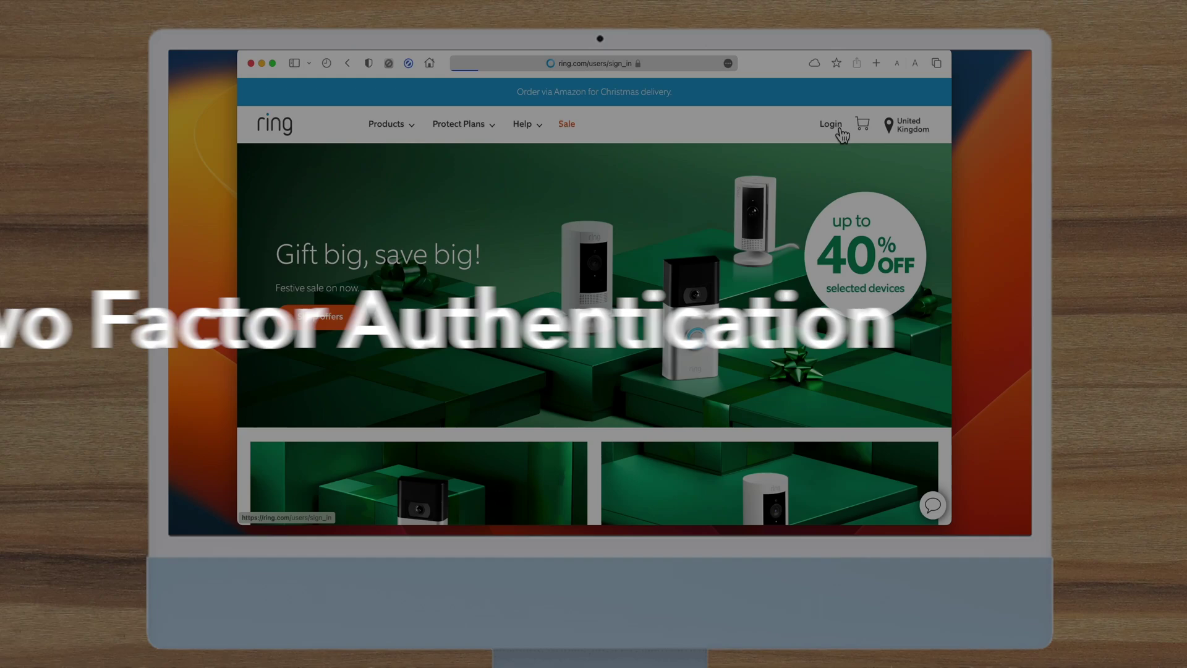
Sign in to Ring with the Keychain-suggested email and the autofilled saved password
click(832, 124)
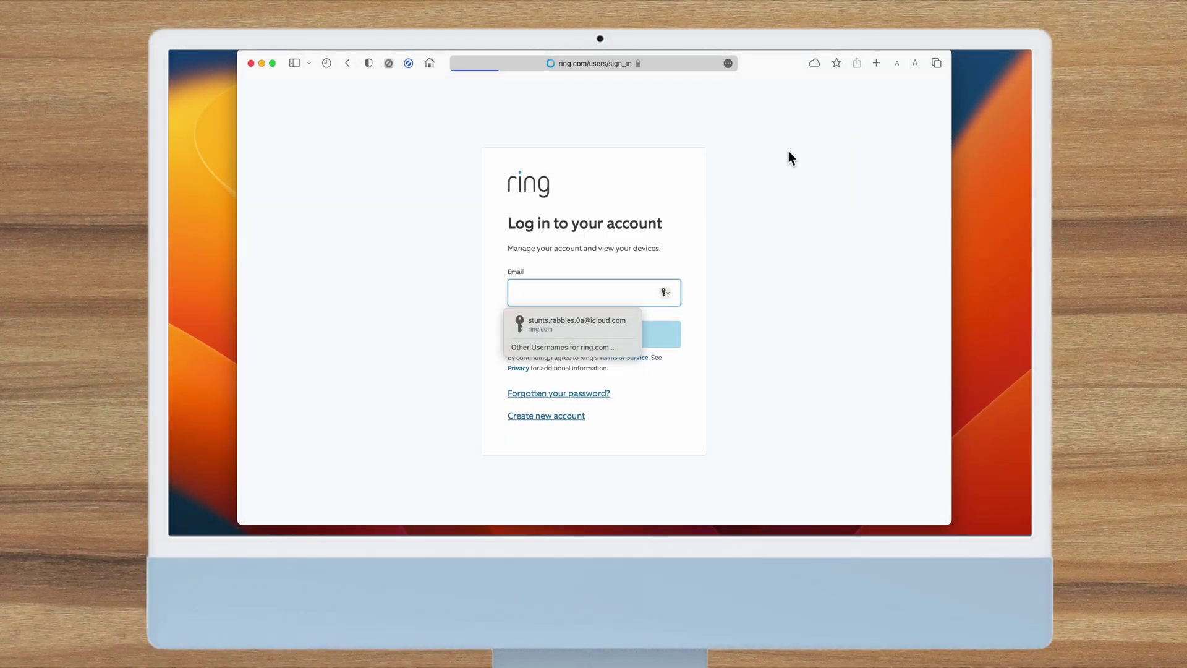
click(593, 326)
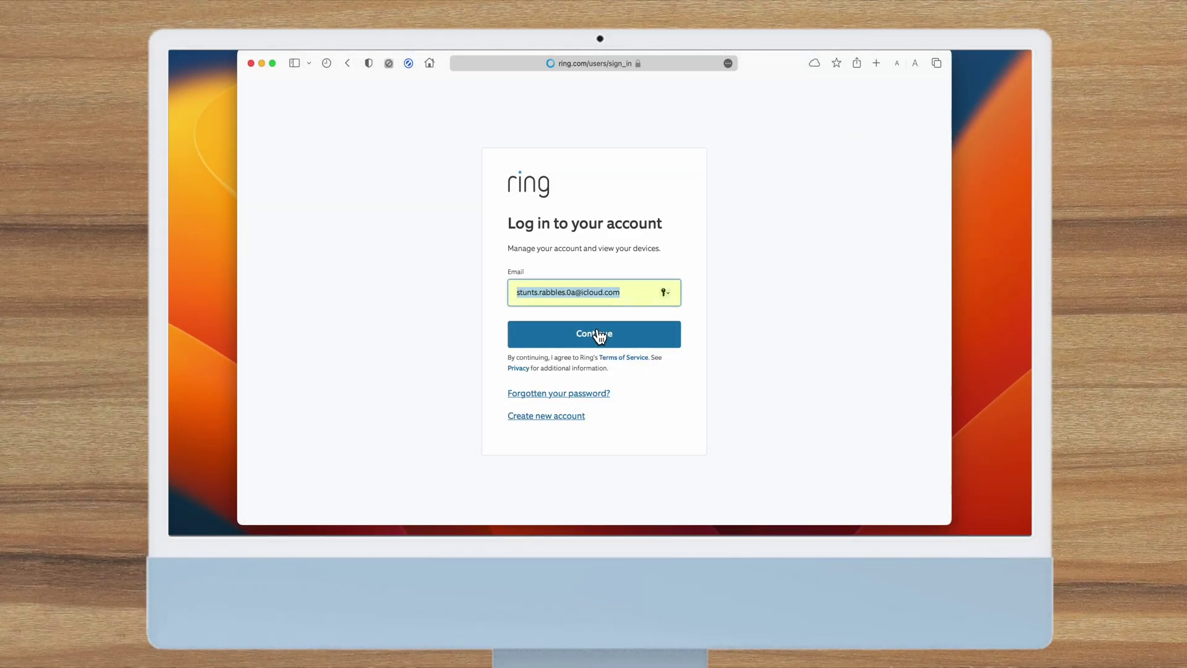
click(601, 338)
click(583, 353)
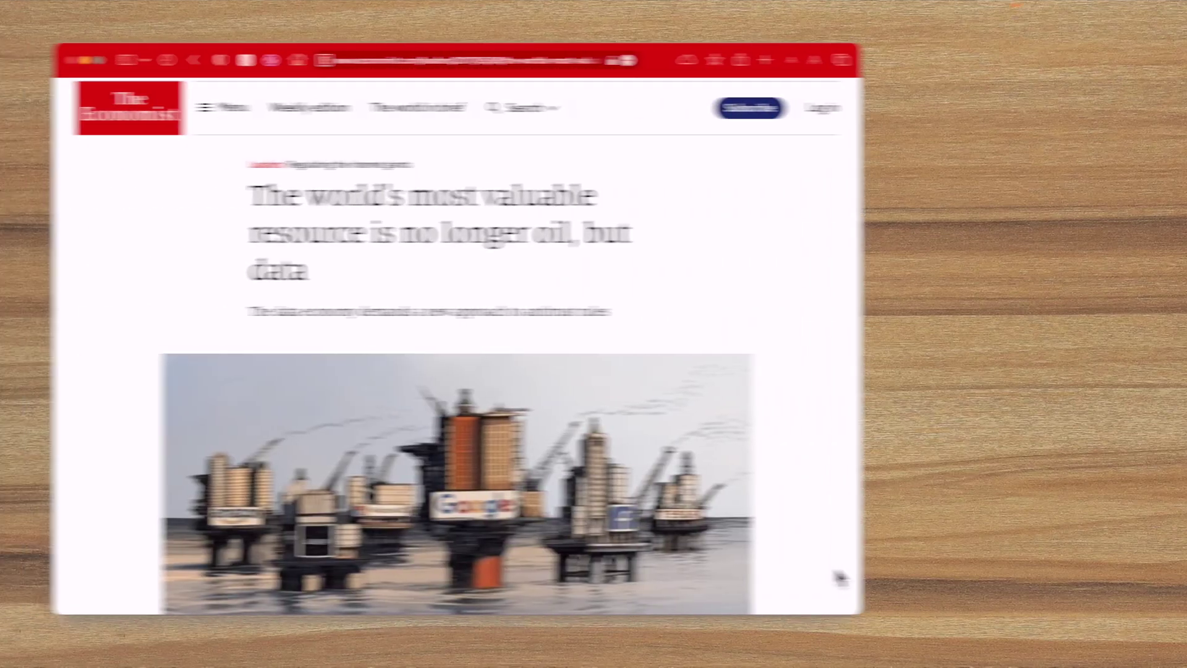
scroll(975, 566, down, 3)
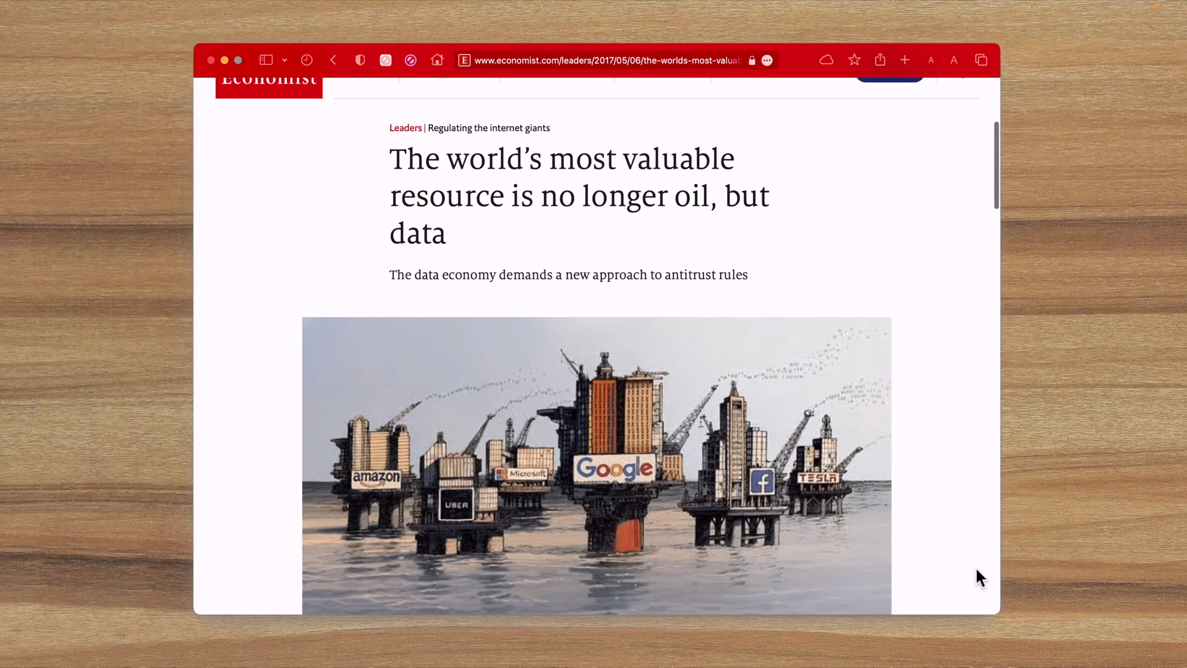
scroll(980, 578, down, 3)
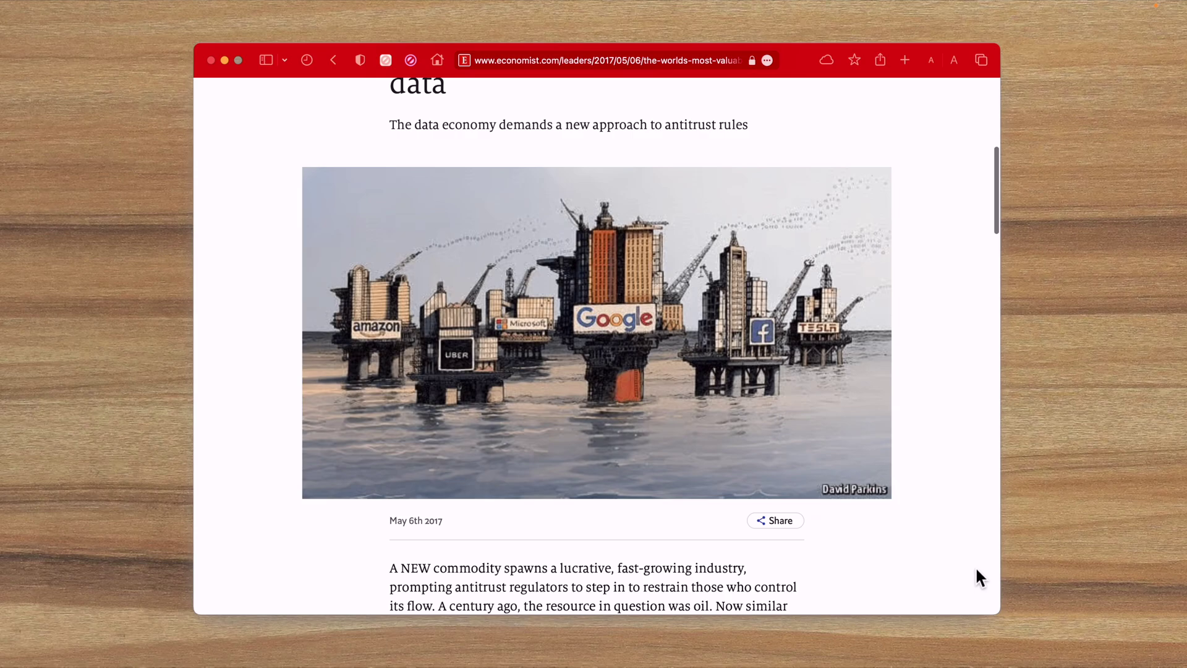
scroll(980, 577, down, 3)
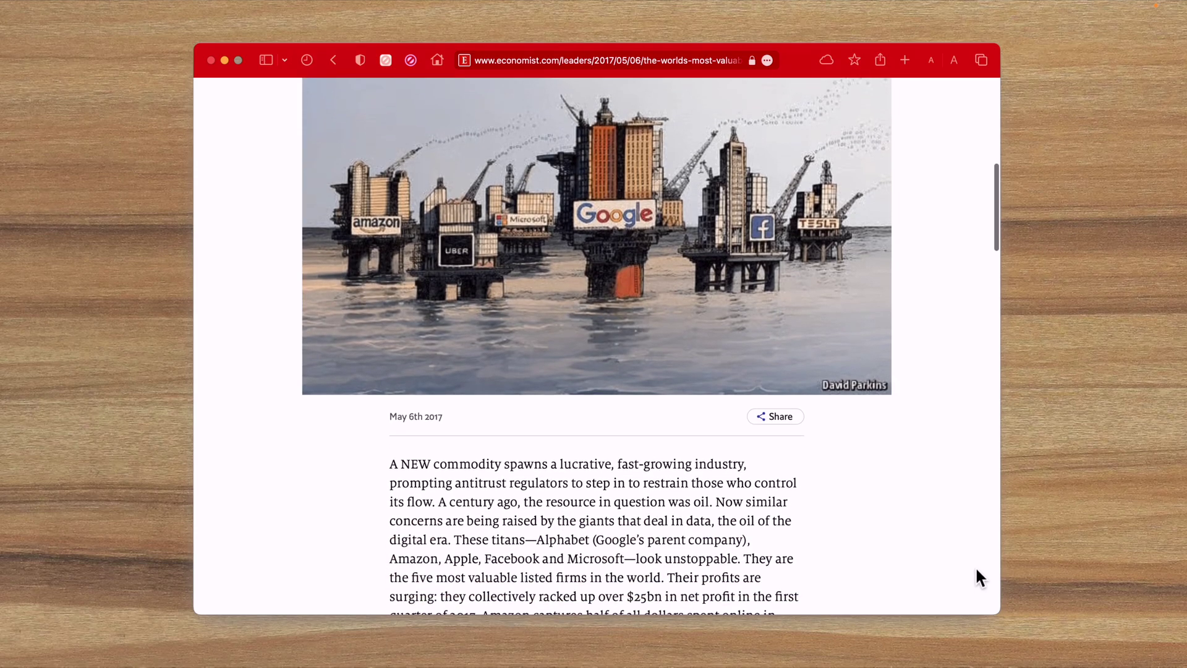
scroll(980, 577, down, 3)
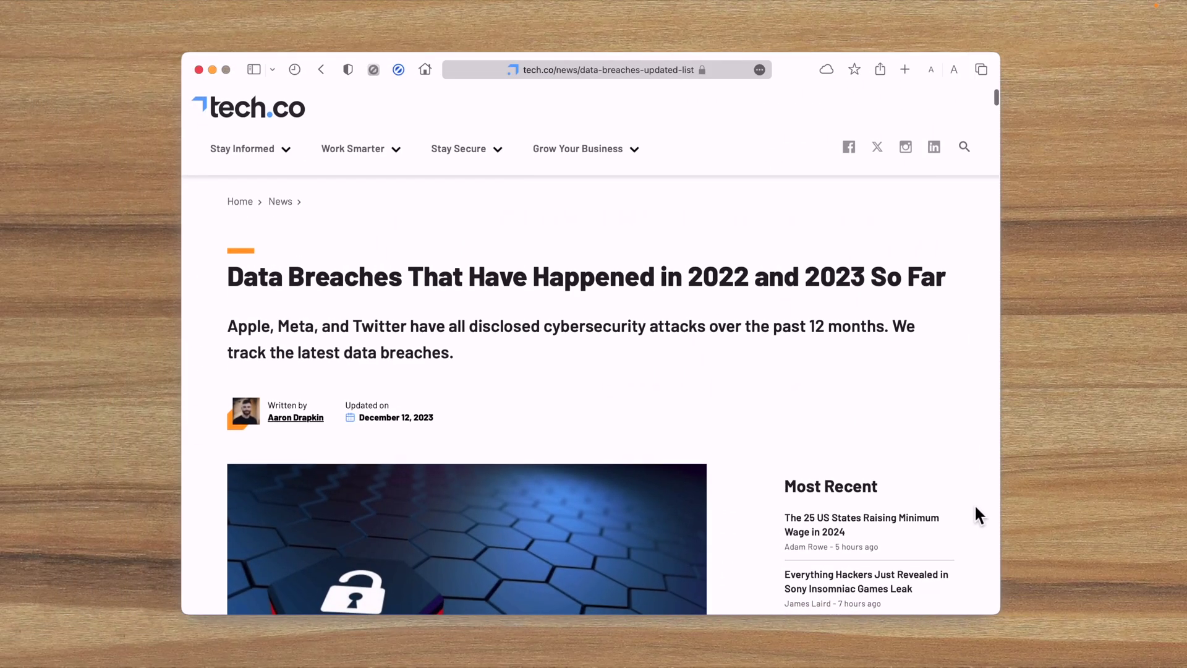
scroll(975, 504, down, 3)
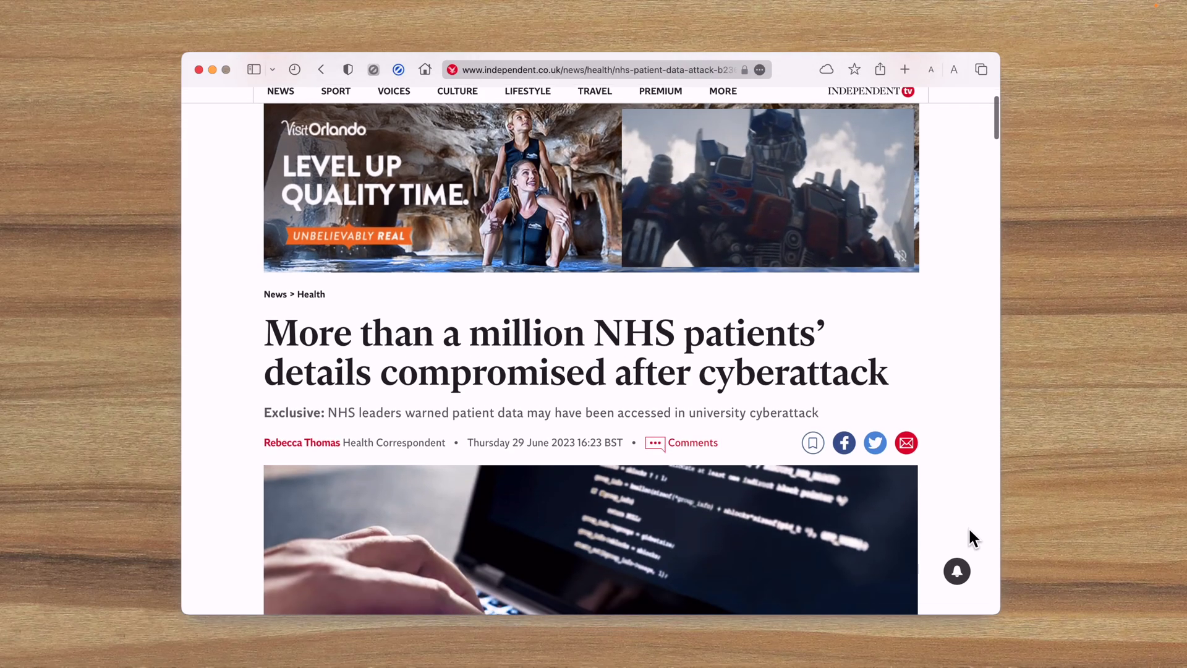
scroll(969, 527, down, 4)
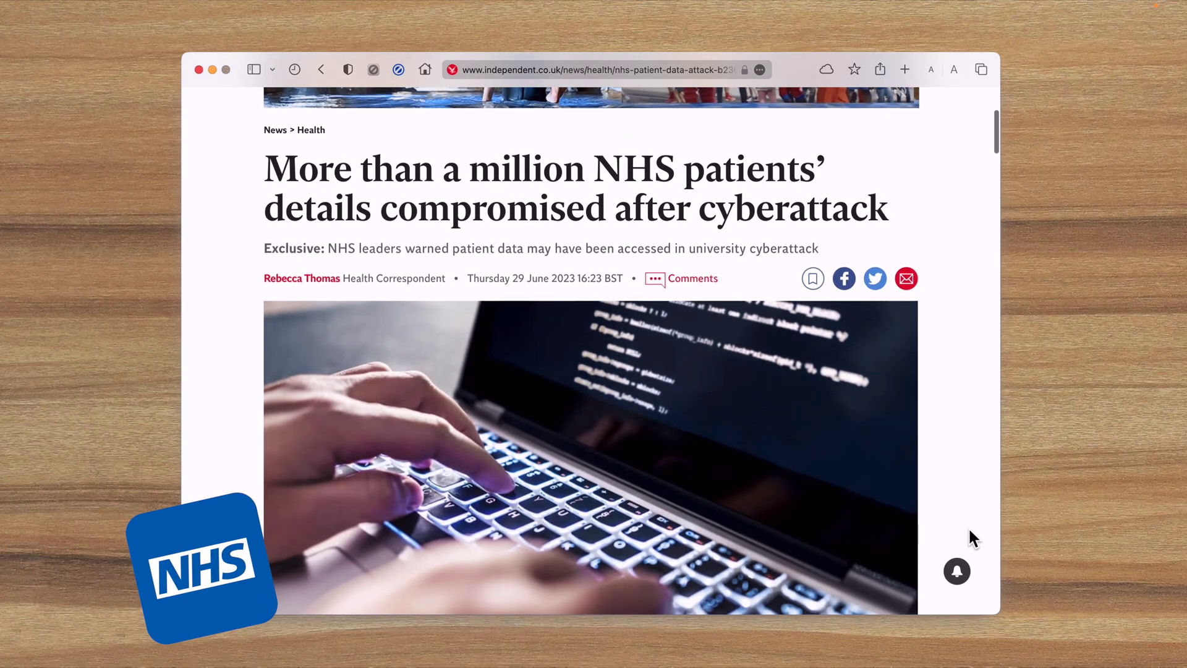
scroll(968, 527, down, 4)
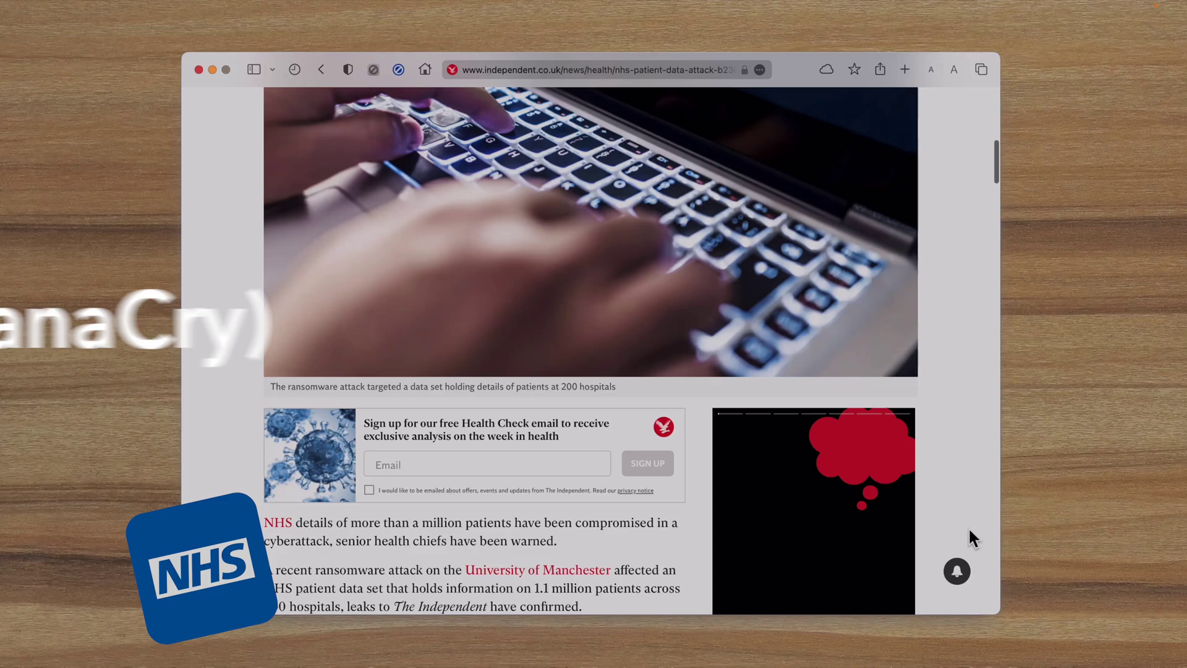
scroll(969, 528, down, 5)
scroll(969, 527, down, 3)
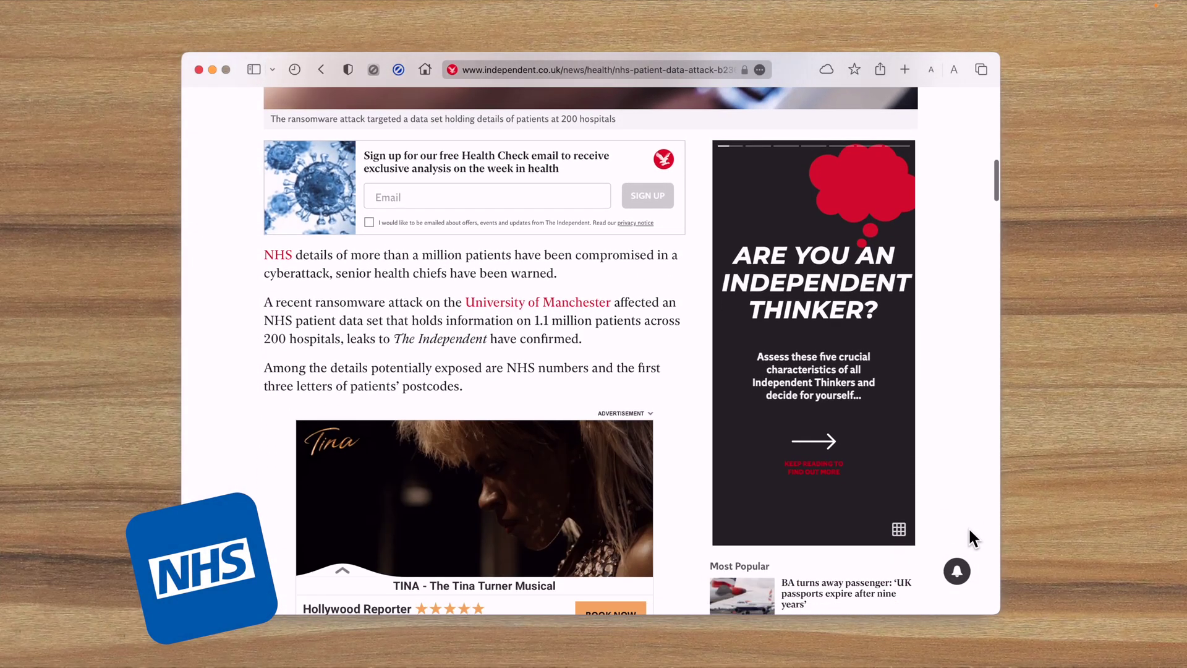
scroll(969, 526, down, 2)
scroll(968, 527, down, 2)
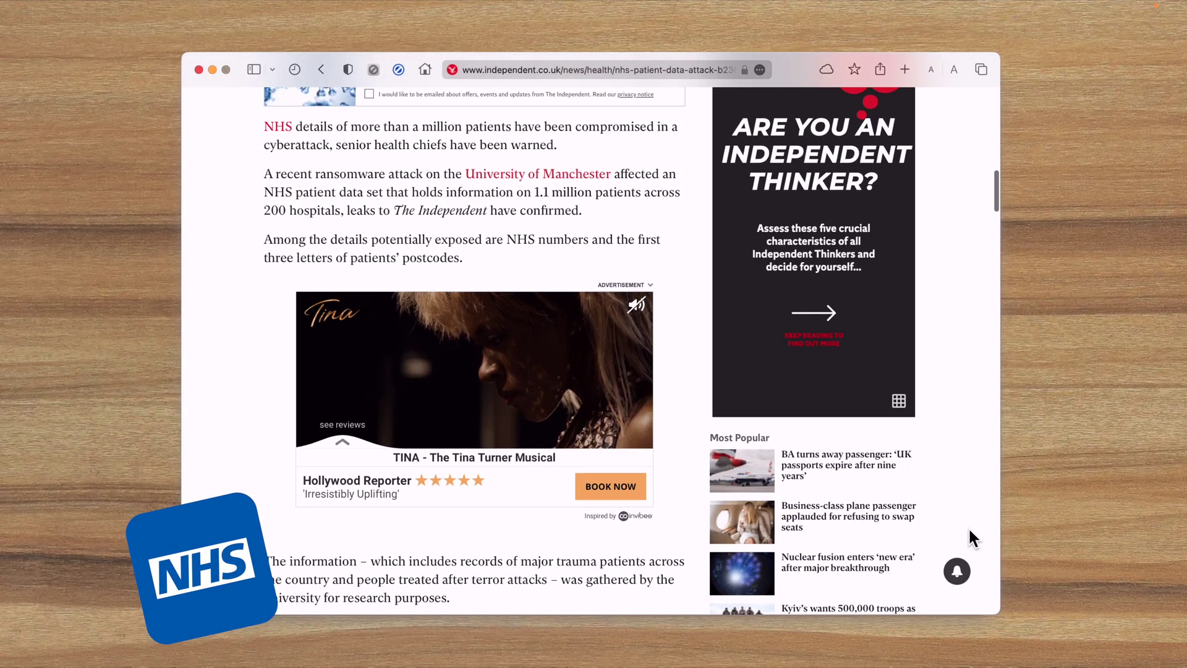